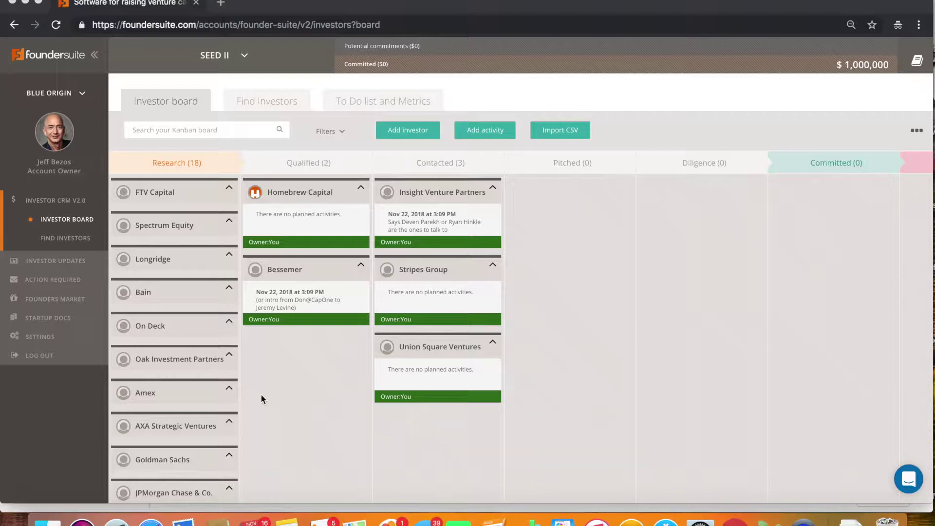
- Open the investor search, remove the Fund of Funds tag, and search by name for First Round Capital
{"action": "left_click", "coordinate": [268, 101]}
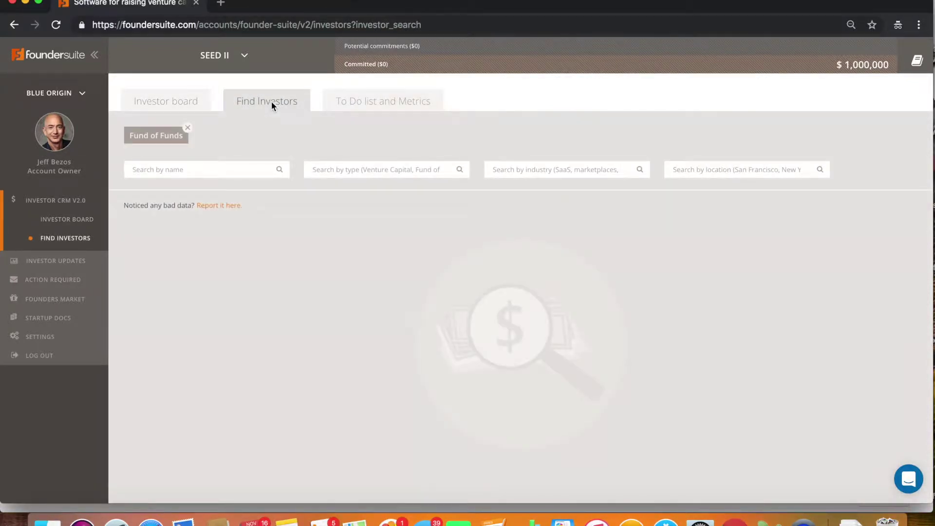
{"action": "left_click", "coordinate": [188, 128]}
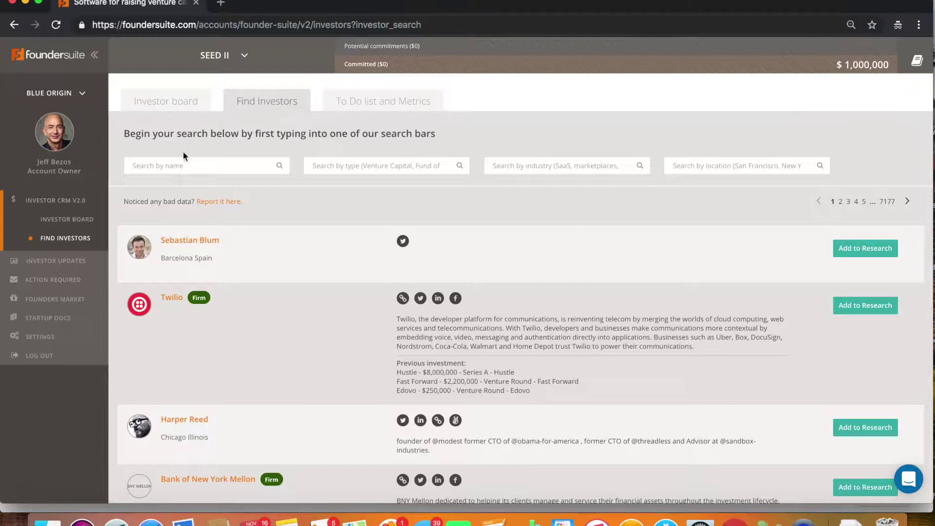
{"action": "left_click", "coordinate": [180, 165]}
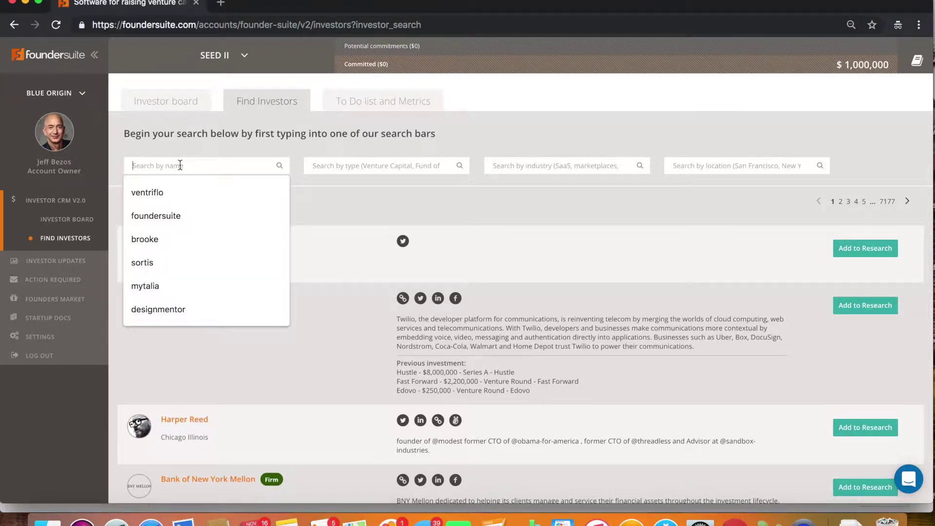
{"action": "type", "text": "First Round Capital"}
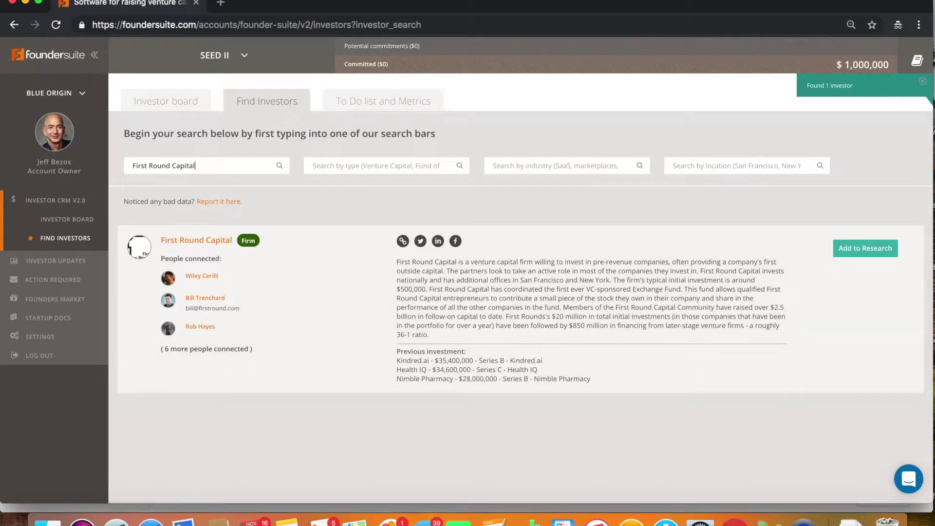
- Add First Round Capital to Research with the second and fourth listed people as contact persons
{"action": "left_click", "coordinate": [863, 249]}
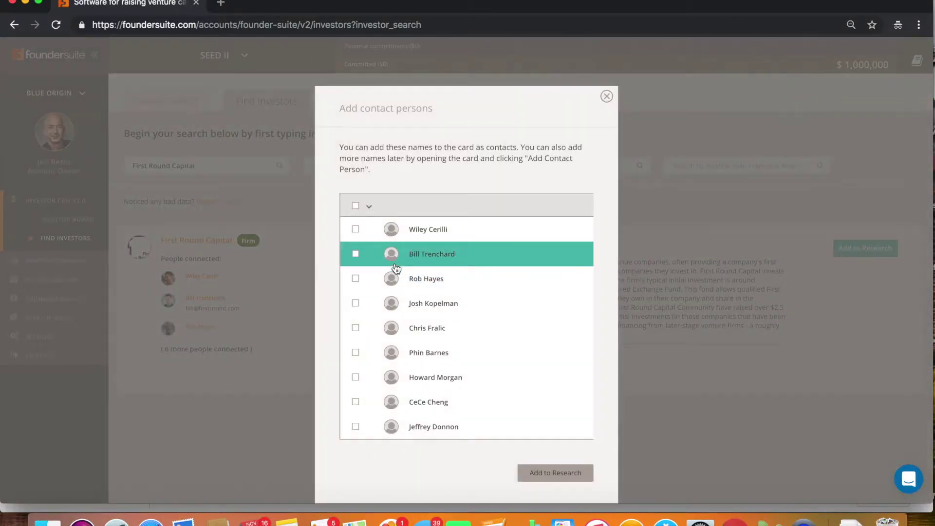
{"action": "left_click", "coordinate": [356, 254]}
{"action": "left_click", "coordinate": [356, 303]}
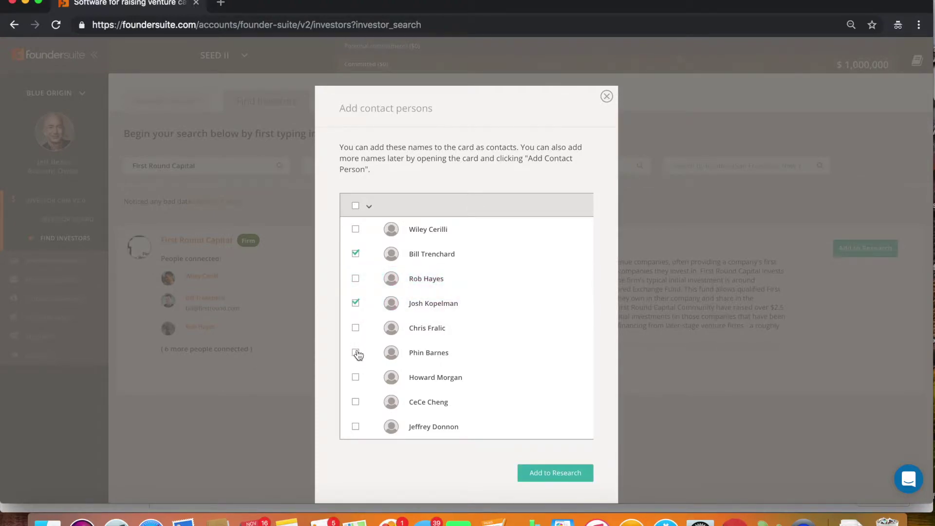
{"action": "left_click", "coordinate": [564, 476]}
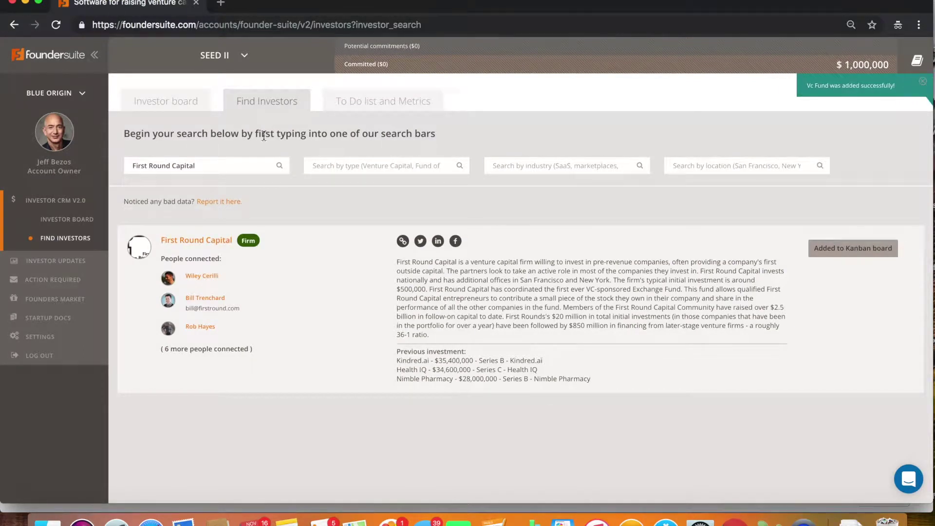
- Clear First Round Capital from the investor name search
{"action": "key", "text": "BackSpace"}
{"action": "key", "text": "BackSpace"}
{"action": "key", "text": "BackSpace"}
{"action": "key", "text": "BackSpace"}
{"action": "key", "text": "BackSpace"}
{"action": "key", "text": "BackSpace"}
{"action": "key", "text": "BackSpace"}
{"action": "key", "text": "BackSpace"}
{"action": "key", "text": "BackSpace"}
{"action": "key", "text": "BackSpace"}
{"action": "key", "text": "BackSpace"}
{"action": "key", "text": "BackSpace"}
{"action": "key", "text": "BackSpace"}
{"action": "key", "text": "BackSpace"}
{"action": "key", "text": "BackSpace"}
{"action": "key", "text": "BackSpace"}
{"action": "key", "text": "BackSpace"}
{"action": "key", "text": "BackSpace"}
{"action": "key", "text": "BackSpace"}
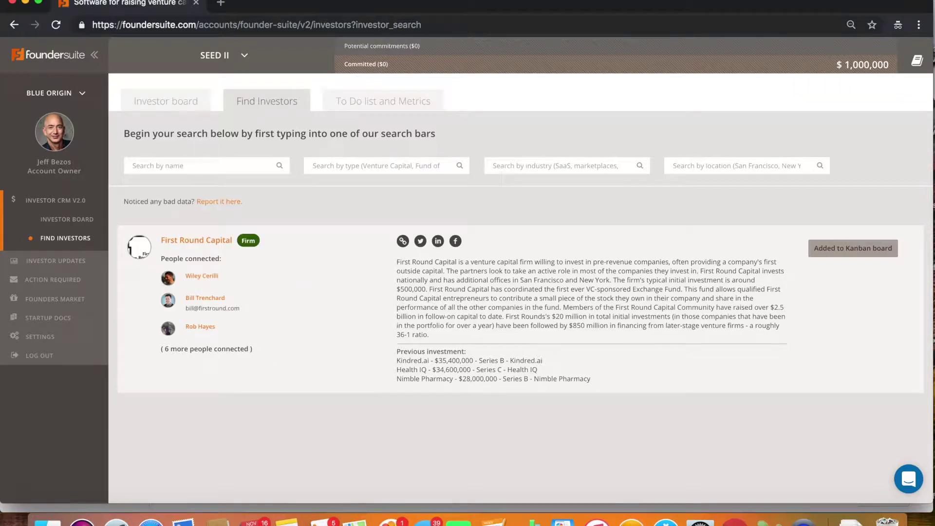
- Filter the investor search by the type Real Estate Private Equity
{"action": "left_click", "coordinate": [375, 166]}
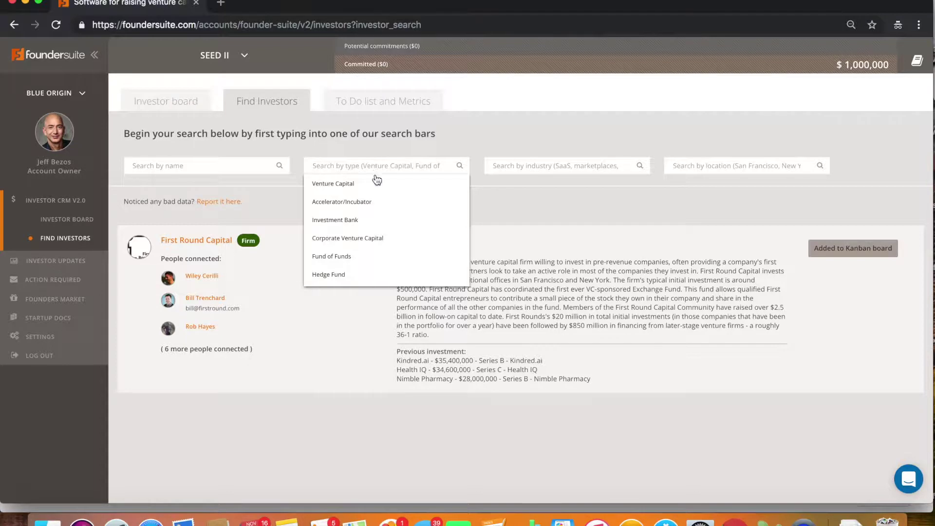
{"action": "scroll", "coordinate": [377, 196], "scroll_direction": "down", "scroll_amount": 1}
{"action": "scroll", "coordinate": [377, 195], "scroll_direction": "down", "scroll_amount": 1}
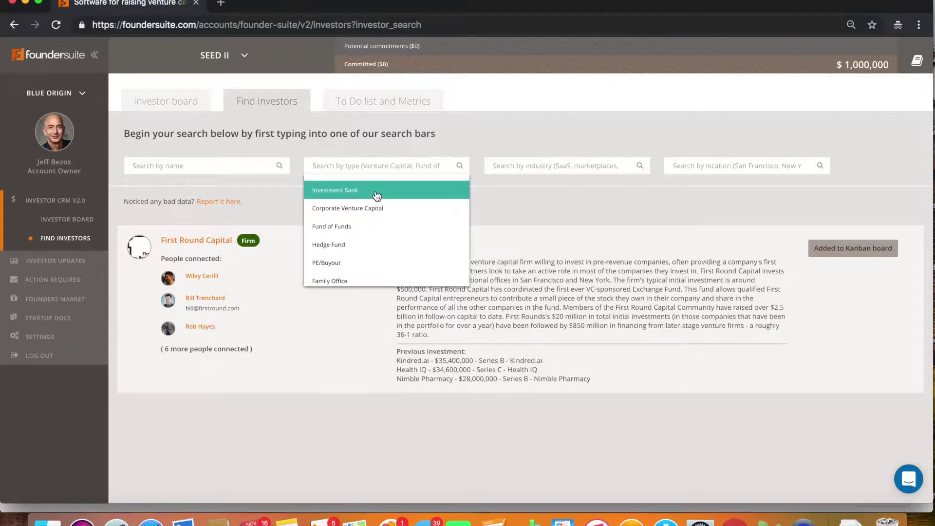
{"action": "scroll", "coordinate": [377, 196], "scroll_direction": "down", "scroll_amount": 4}
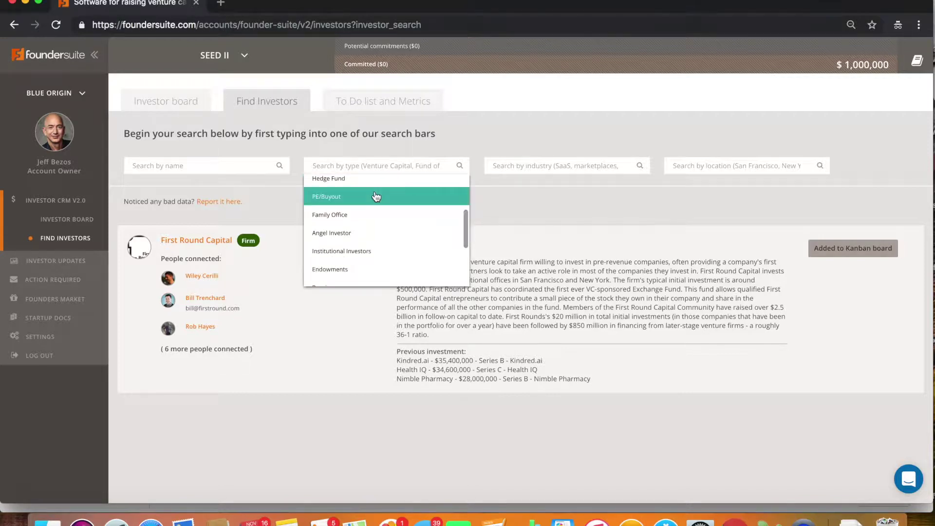
{"action": "scroll", "coordinate": [370, 217], "scroll_direction": "down", "scroll_amount": 7}
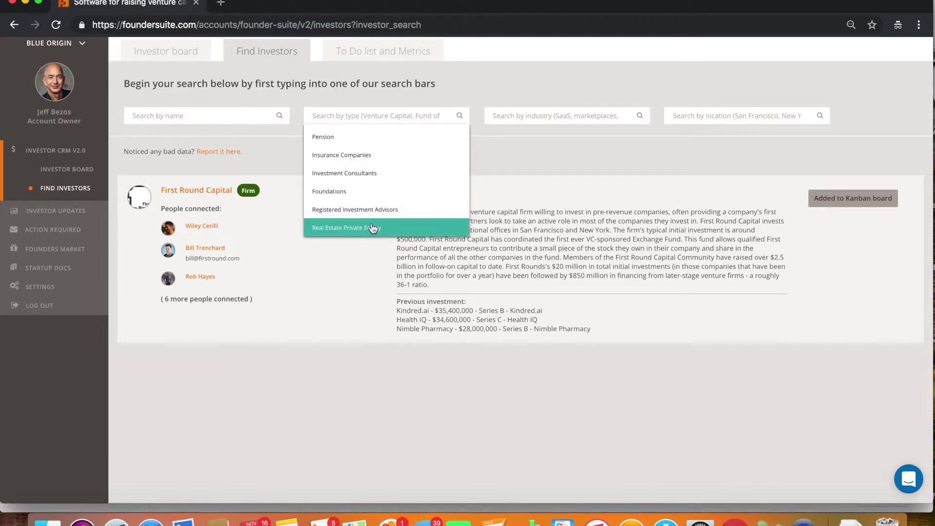
{"action": "left_click", "coordinate": [372, 228]}
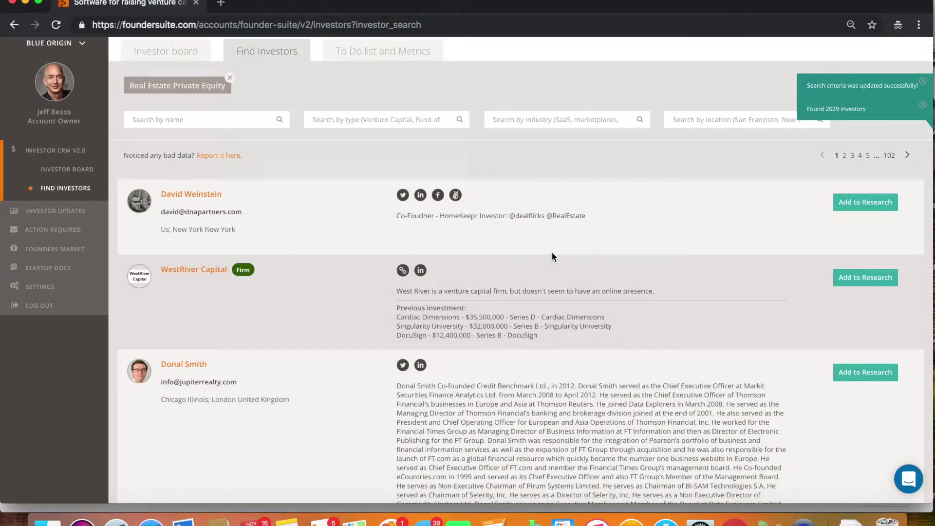
- Add the individual investor listed between Madison International Realty and Morgan Creek Capital Management to Research
{"action": "scroll", "coordinate": [551, 252], "scroll_direction": "up", "scroll_amount": 2}
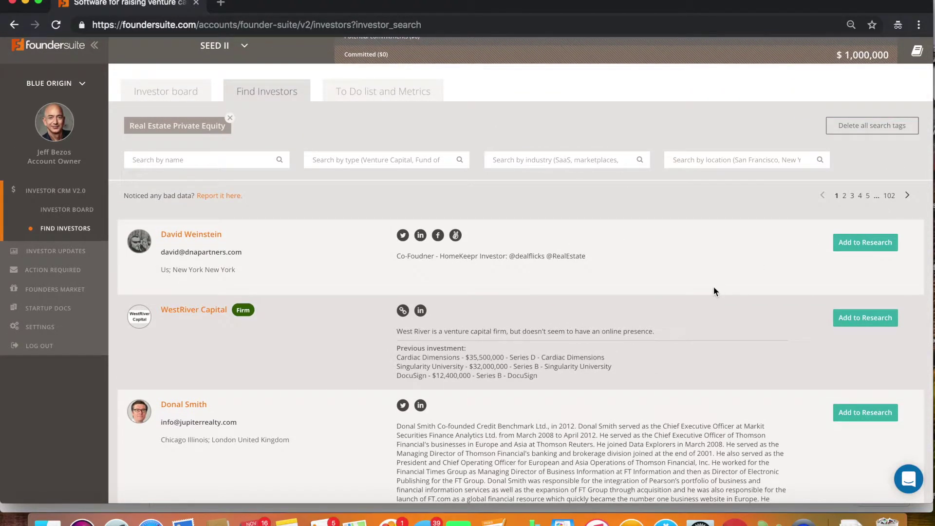
{"action": "scroll", "coordinate": [714, 291], "scroll_direction": "down", "scroll_amount": 3}
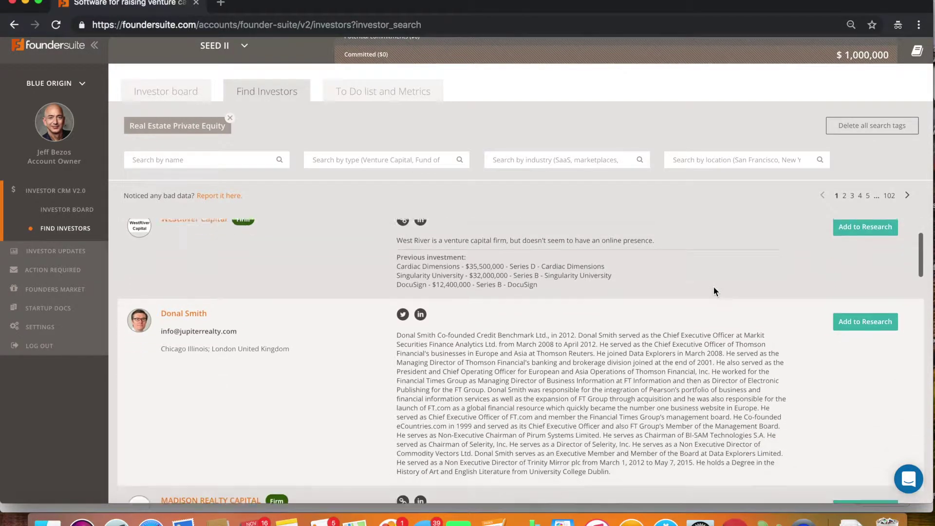
{"action": "scroll", "coordinate": [713, 286], "scroll_direction": "down", "scroll_amount": 4}
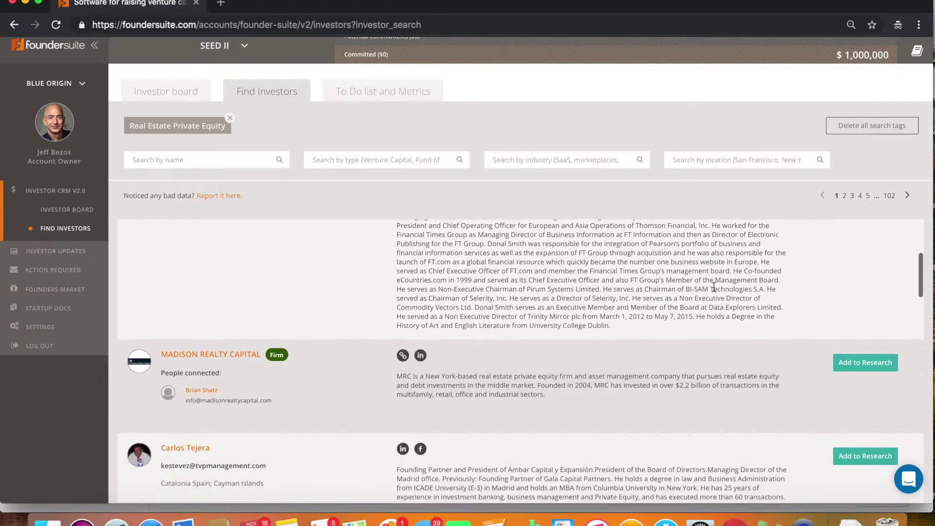
{"action": "scroll", "coordinate": [714, 288], "scroll_direction": "down", "scroll_amount": 3}
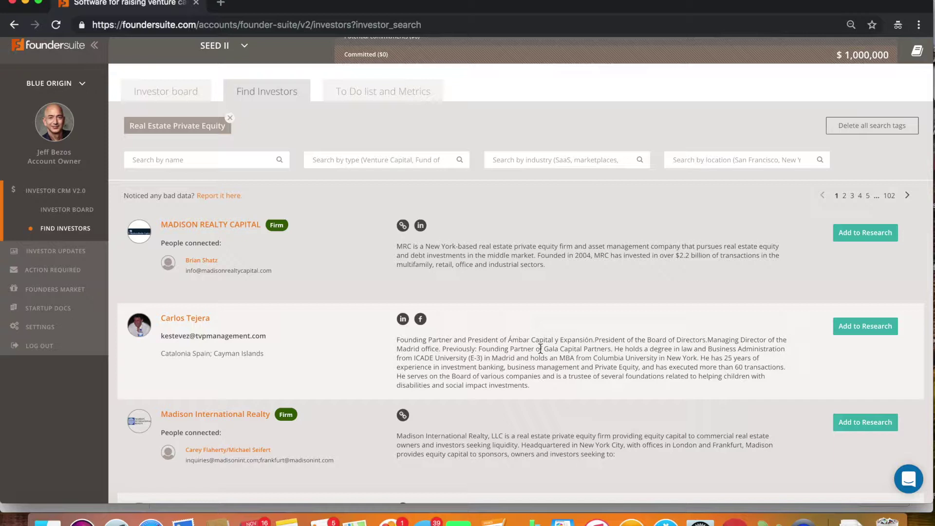
{"action": "scroll", "coordinate": [540, 349], "scroll_direction": "down", "scroll_amount": 3}
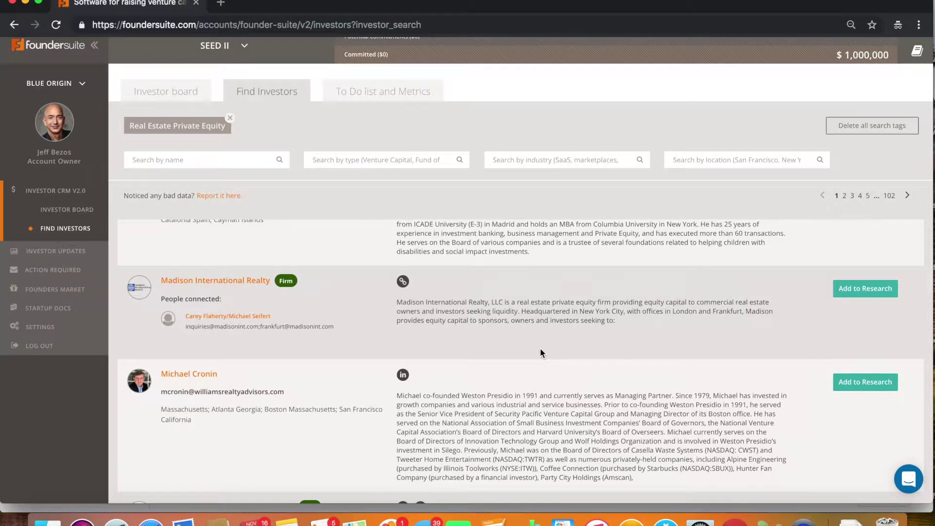
{"action": "scroll", "coordinate": [540, 349], "scroll_direction": "down", "scroll_amount": 1}
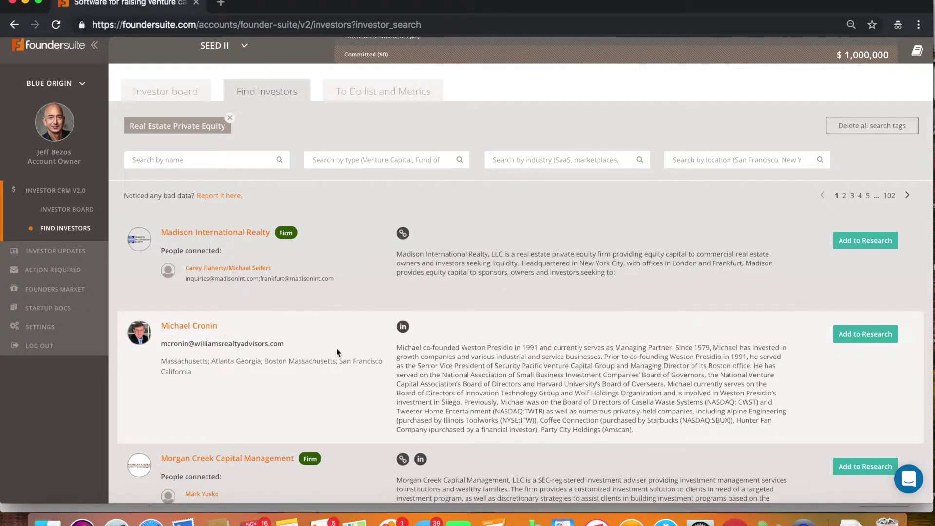
{"action": "left_click", "coordinate": [866, 336]}
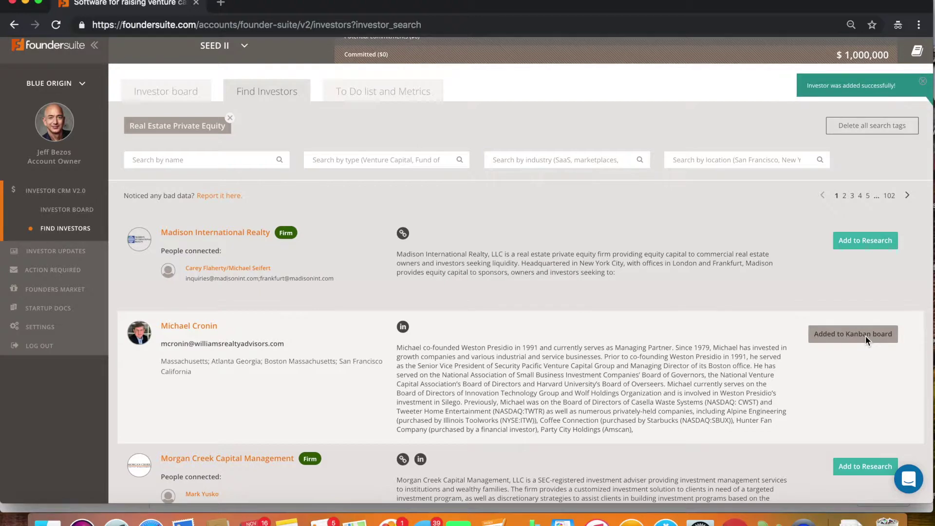
- Add the New York individual investor listed just above Marathon Asset Management to Research
{"action": "scroll", "coordinate": [715, 351], "scroll_direction": "down", "scroll_amount": 3}
{"action": "scroll", "coordinate": [716, 352], "scroll_direction": "down", "scroll_amount": 4}
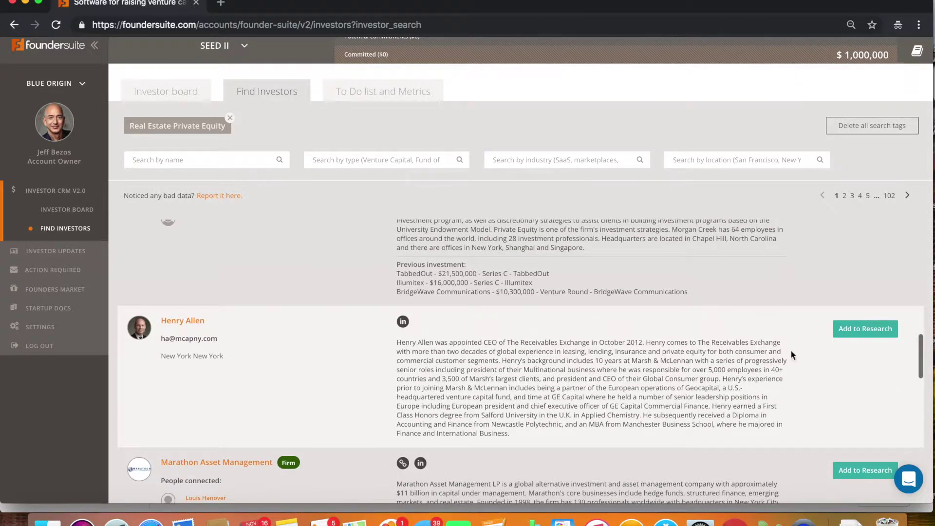
{"action": "left_click", "coordinate": [865, 329]}
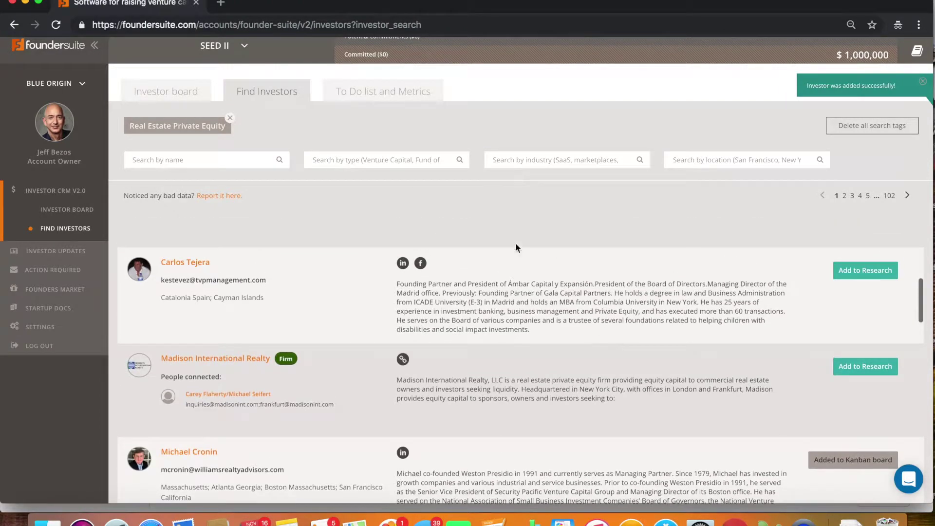
- Delete all search tags to start a fresh investor search, and confirm the clearing
{"action": "left_click", "coordinate": [376, 159]}
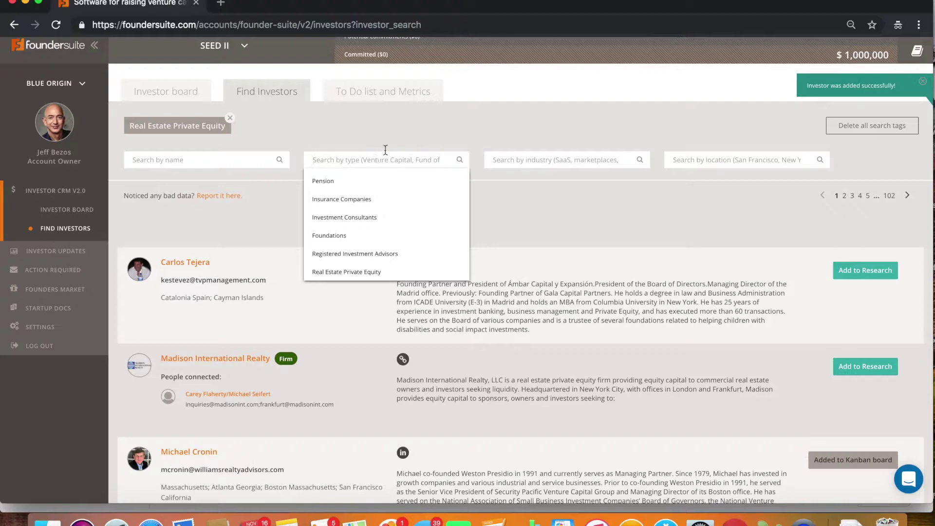
{"action": "left_click", "coordinate": [866, 127]}
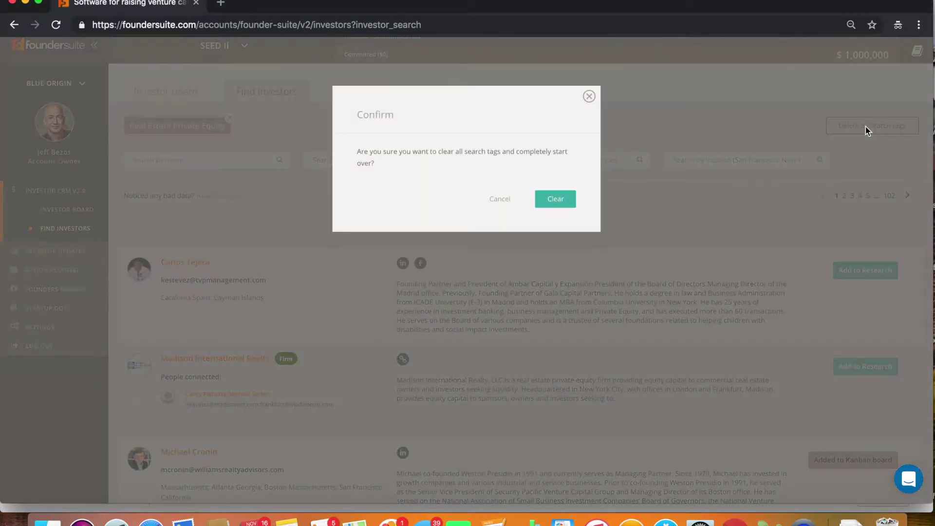
{"action": "left_click", "coordinate": [550, 200]}
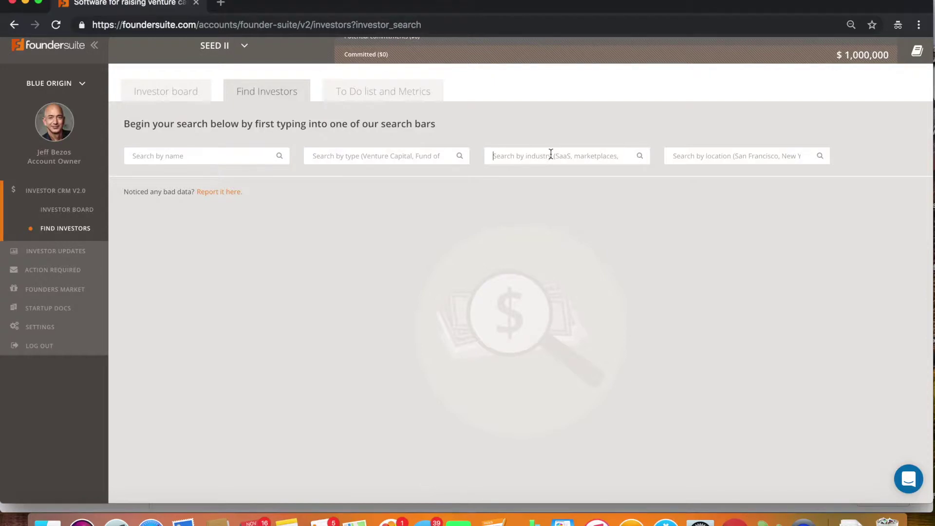
- Filter the investor search by the industries Marketplaces and Saas
{"action": "type", "text": "Mark"}
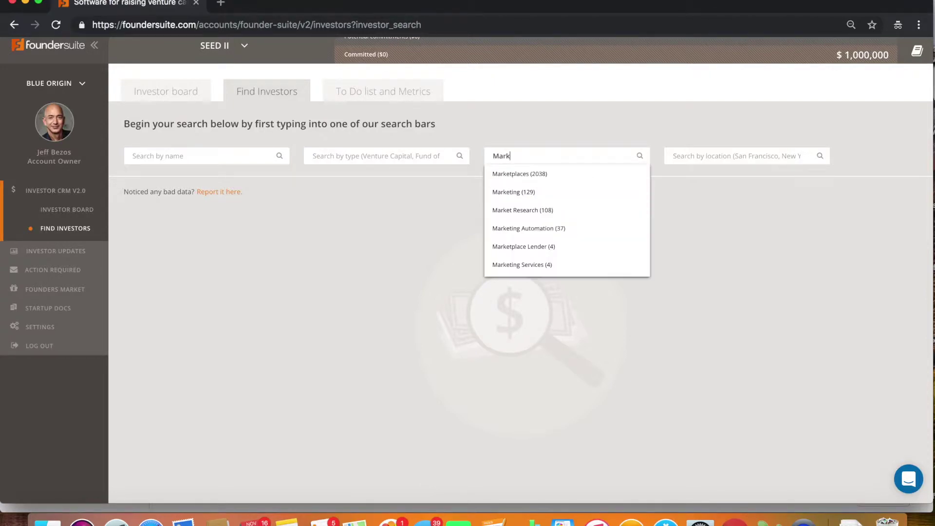
{"action": "left_click", "coordinate": [551, 178]}
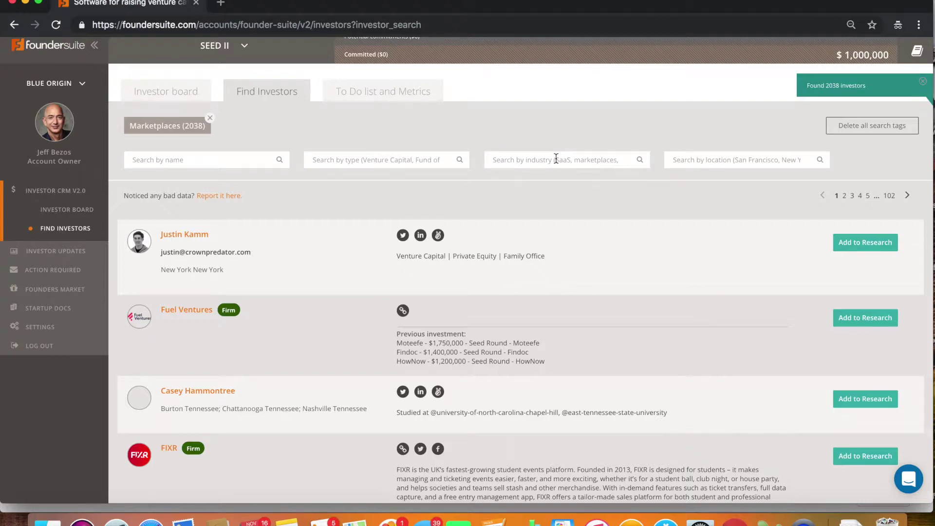
{"action": "left_click", "coordinate": [555, 159]}
{"action": "type", "text": "Sa"}
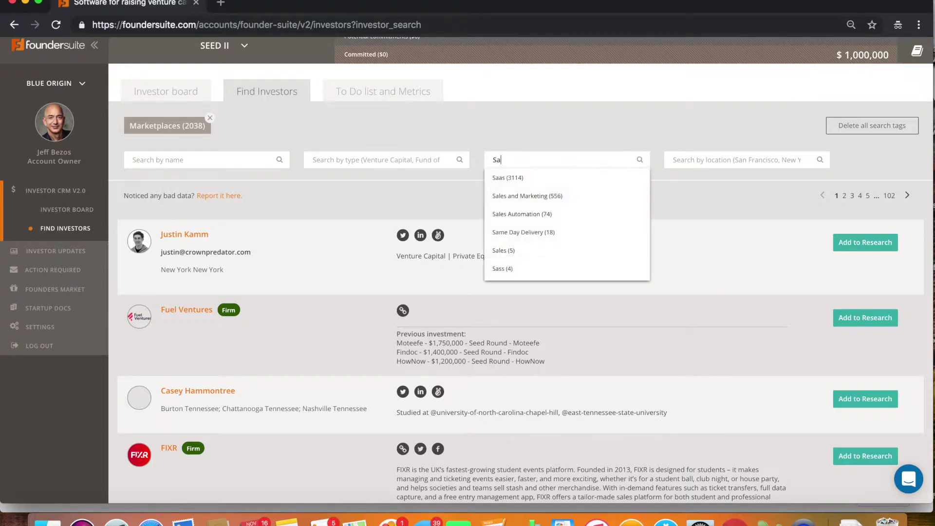
{"action": "left_click", "coordinate": [544, 180]}
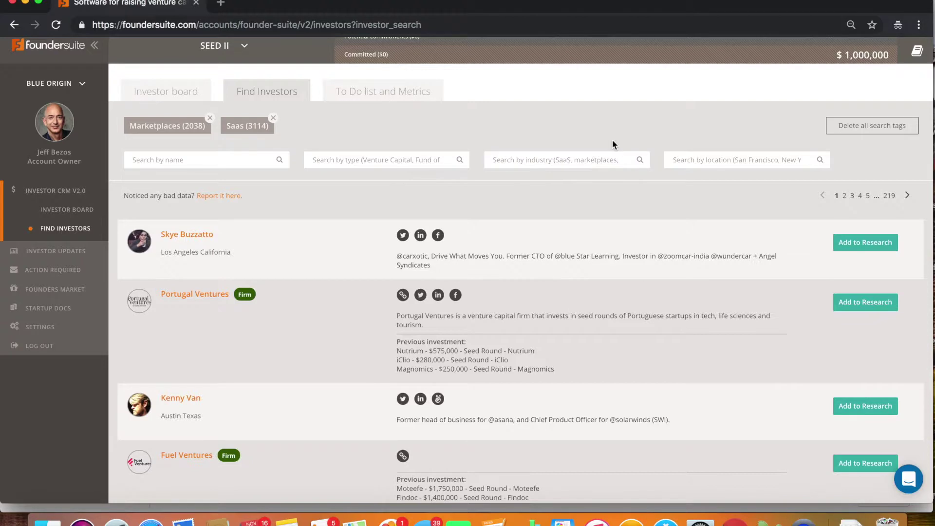
- Narrow the investor search to the location San Francisco California
{"action": "left_click", "coordinate": [701, 156]}
{"action": "type", "text": "San"}
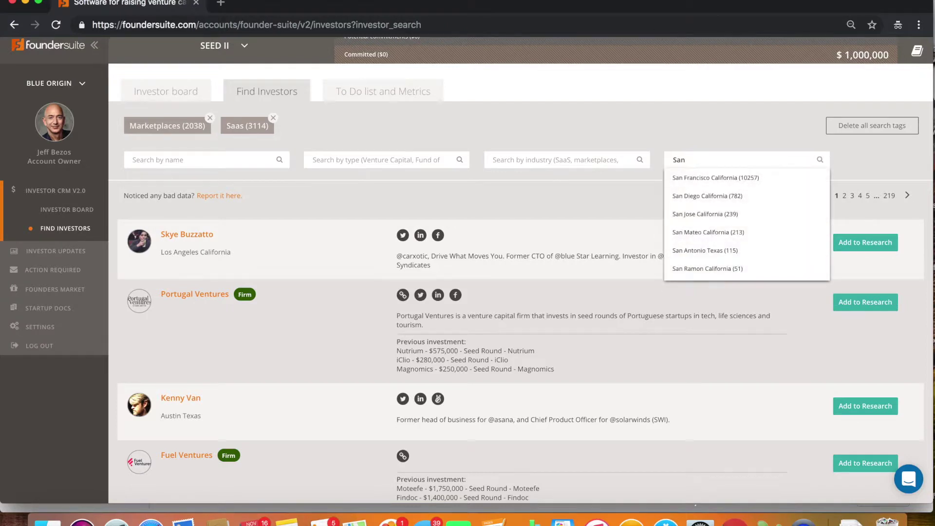
{"action": "left_click", "coordinate": [725, 178]}
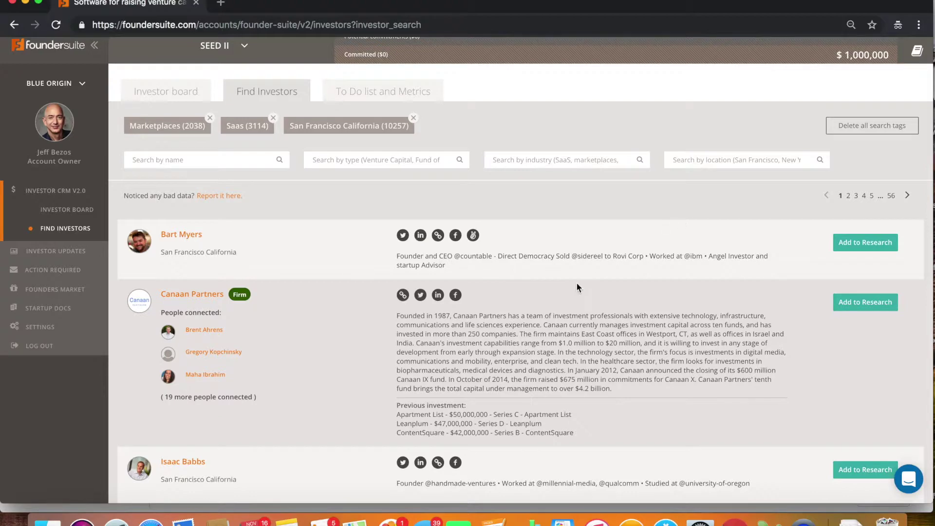
- Add the individual San Francisco investor listed between Loggly and NextWorld Capital to Research
{"action": "scroll", "coordinate": [576, 283], "scroll_direction": "down", "scroll_amount": 3}
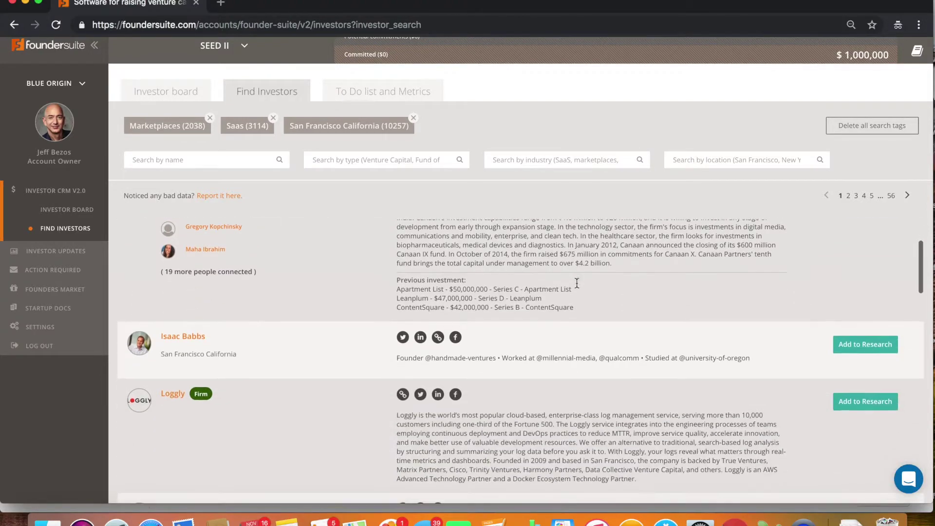
{"action": "scroll", "coordinate": [576, 283], "scroll_direction": "down", "scroll_amount": 5}
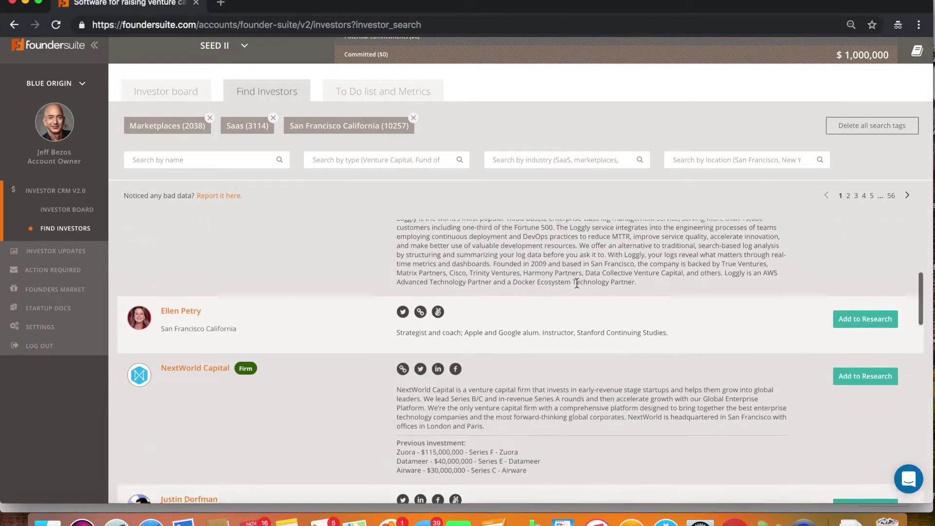
{"action": "left_click", "coordinate": [852, 230]}
- Clear the Marketplaces, Saas and San Francisco California search tags all at once, confirming the fresh start
{"action": "scroll", "coordinate": [637, 320], "scroll_direction": "up", "scroll_amount": 3}
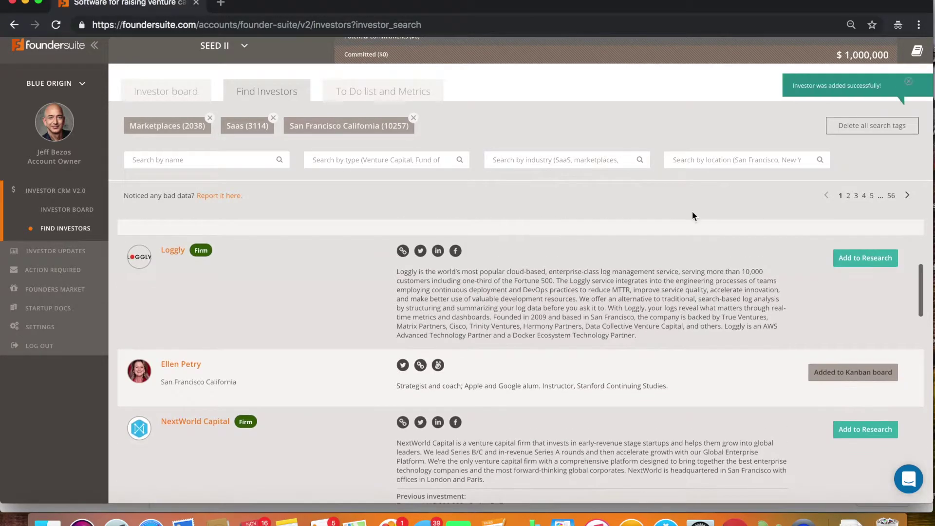
{"action": "left_click", "coordinate": [853, 127]}
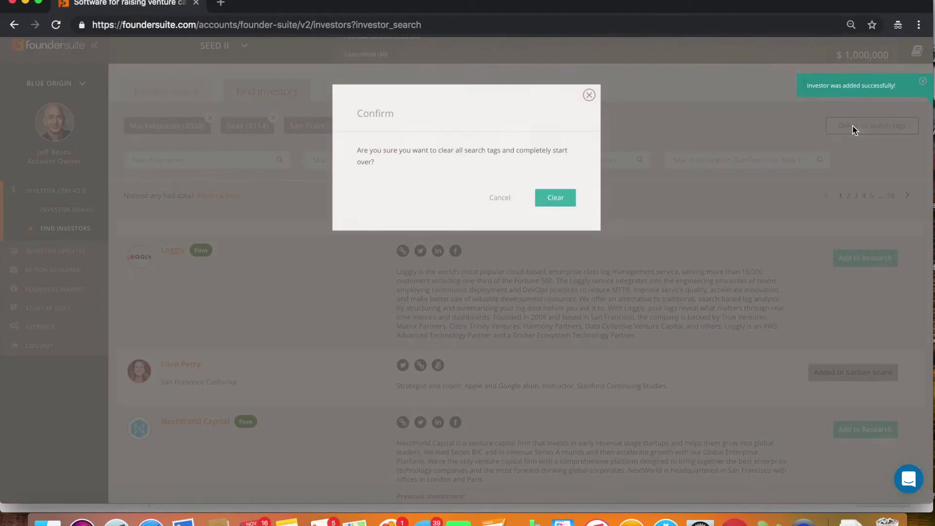
{"action": "left_click", "coordinate": [564, 204]}
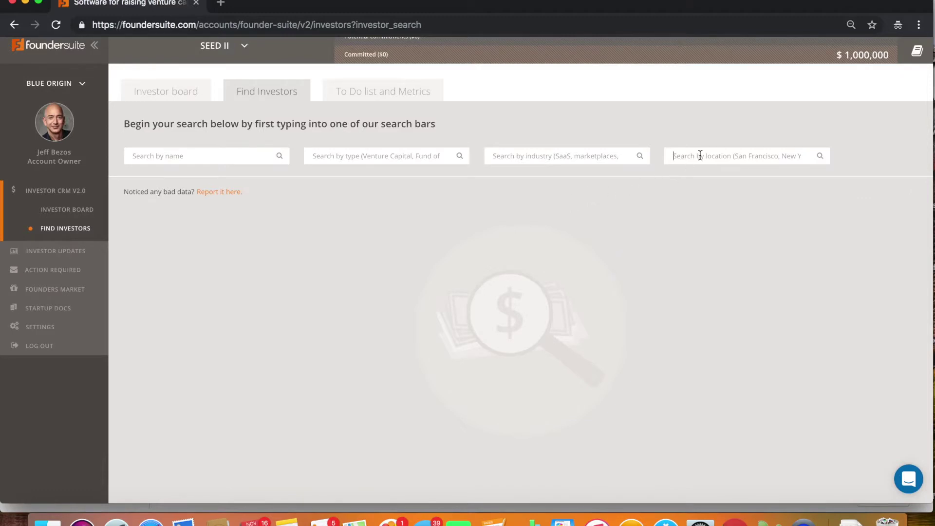
- Search for investors by the location Detroit Michigan and look through the listed firms and individuals
{"action": "left_click", "coordinate": [699, 154]}
{"action": "type", "text": "Detroil"}
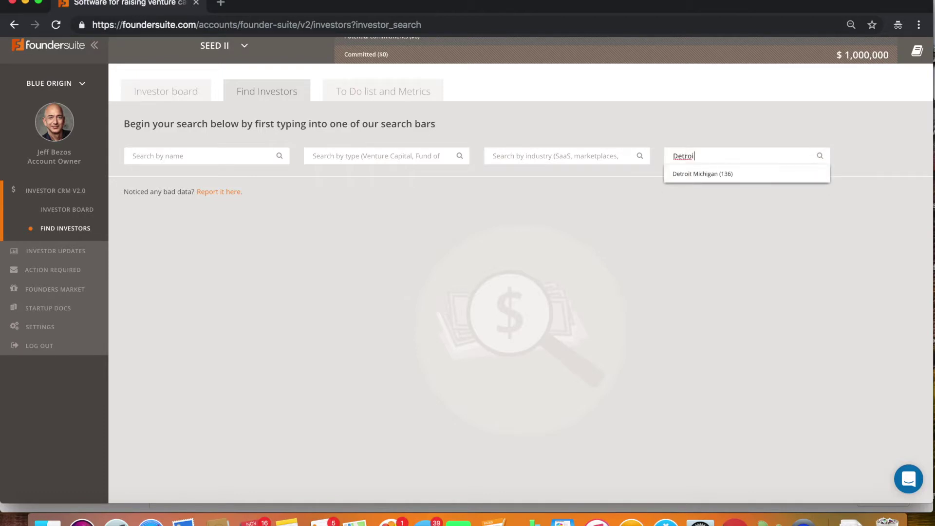
{"action": "left_click", "coordinate": [703, 179]}
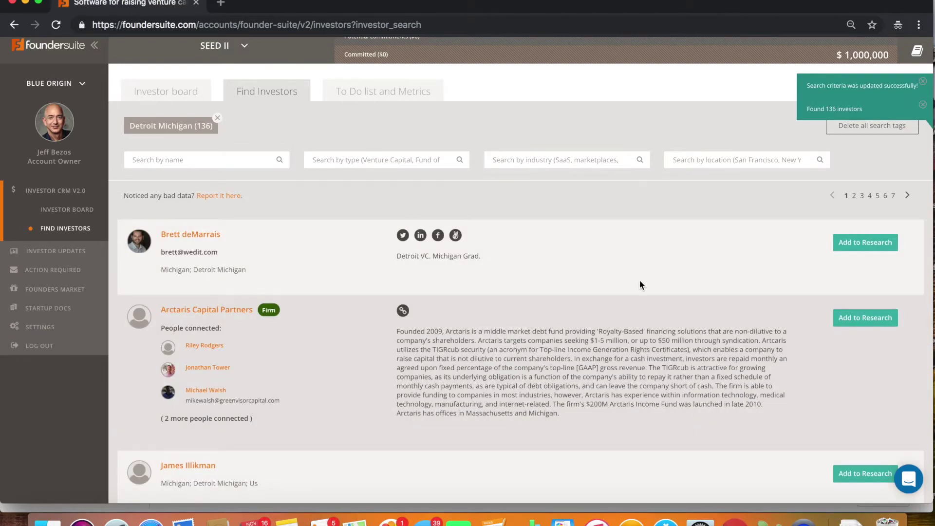
{"action": "scroll", "coordinate": [639, 285], "scroll_direction": "down", "scroll_amount": 3}
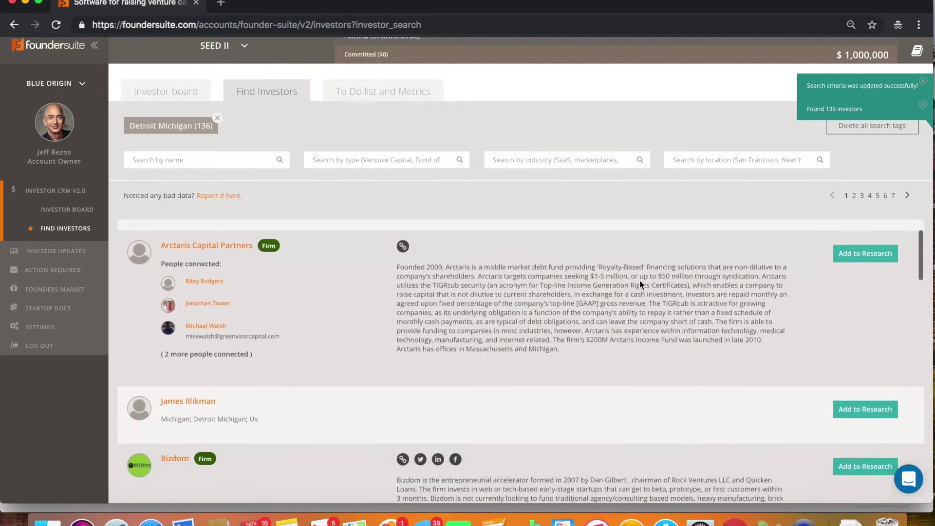
{"action": "scroll", "coordinate": [640, 285], "scroll_direction": "down", "scroll_amount": 5}
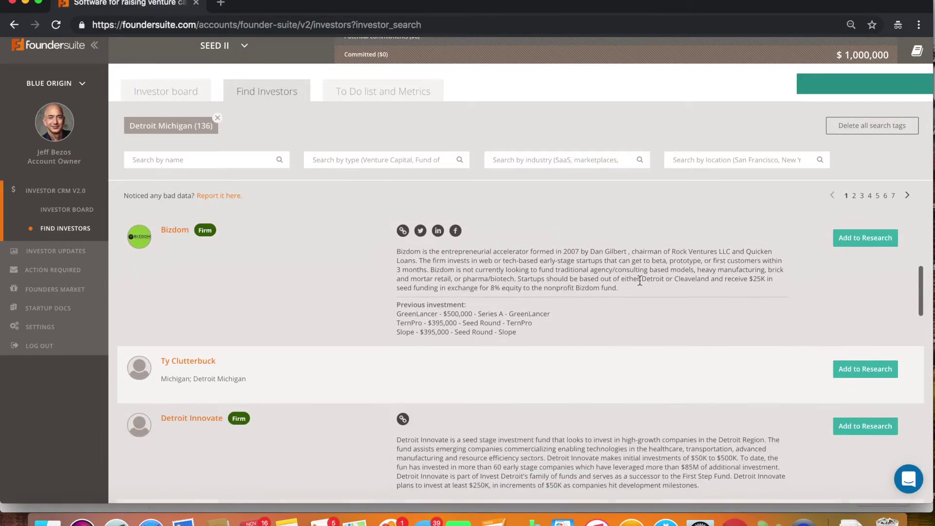
{"action": "scroll", "coordinate": [639, 285], "scroll_direction": "down", "scroll_amount": 1}
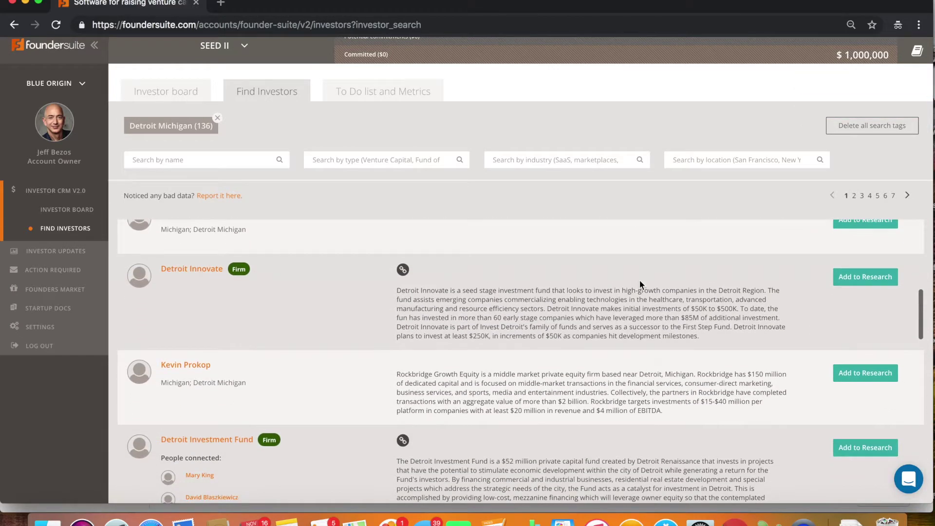
- Add Ann Arbor Michigan as a second location in the investor search and complete the robot check
{"action": "scroll", "coordinate": [640, 285], "scroll_direction": "up", "scroll_amount": 10}
{"action": "left_click", "coordinate": [701, 170]}
{"action": "type", "text": "Ann"}
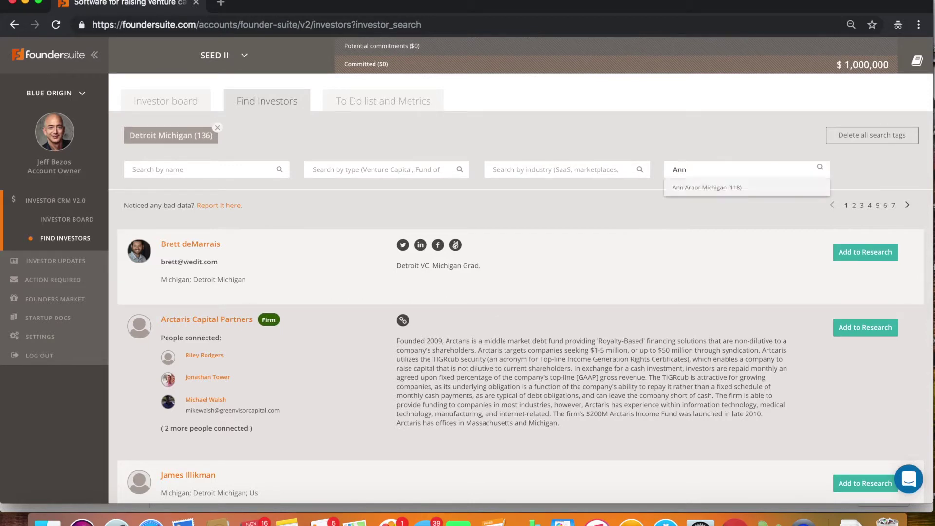
{"action": "left_click", "coordinate": [699, 185]}
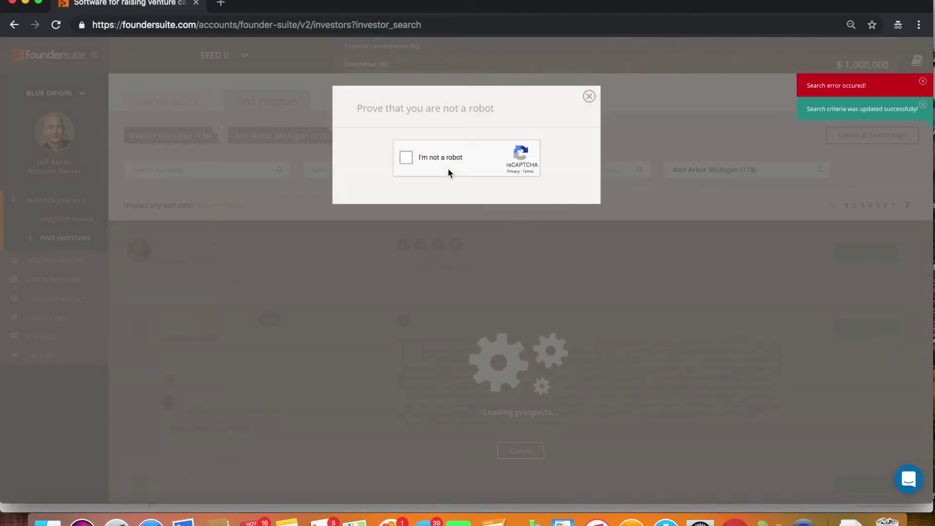
{"action": "left_click", "coordinate": [405, 157]}
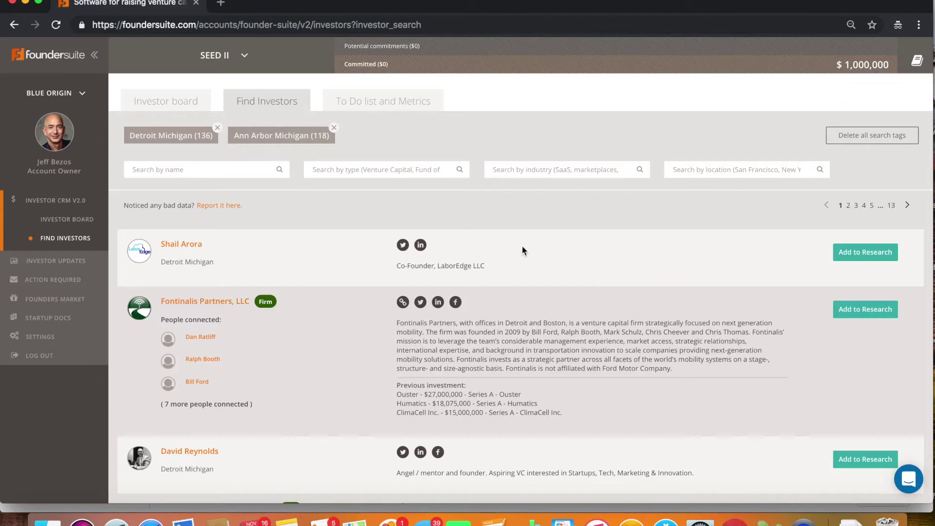
- Add the firm Techstars Mobility Accelerator to Research, and clear all tags of the Michigan search
{"action": "scroll", "coordinate": [587, 301], "scroll_direction": "down", "scroll_amount": 3}
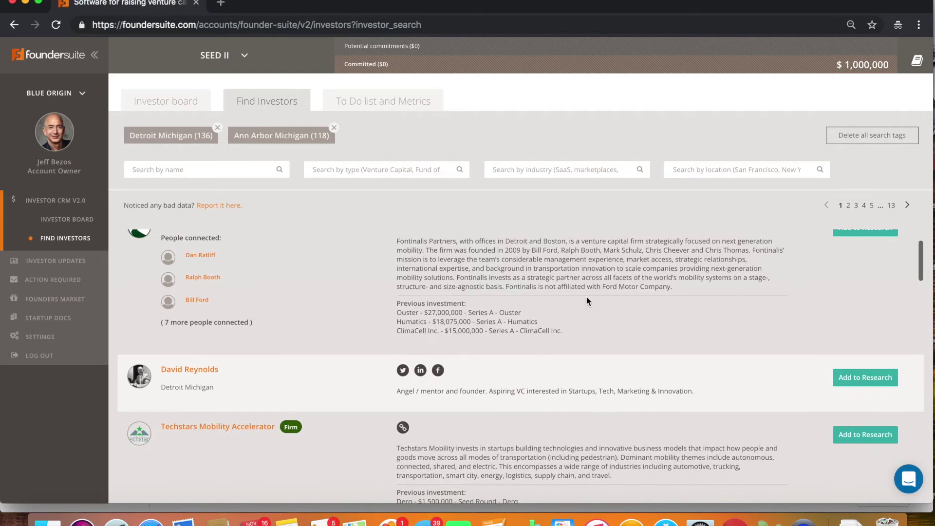
{"action": "left_click", "coordinate": [860, 436]}
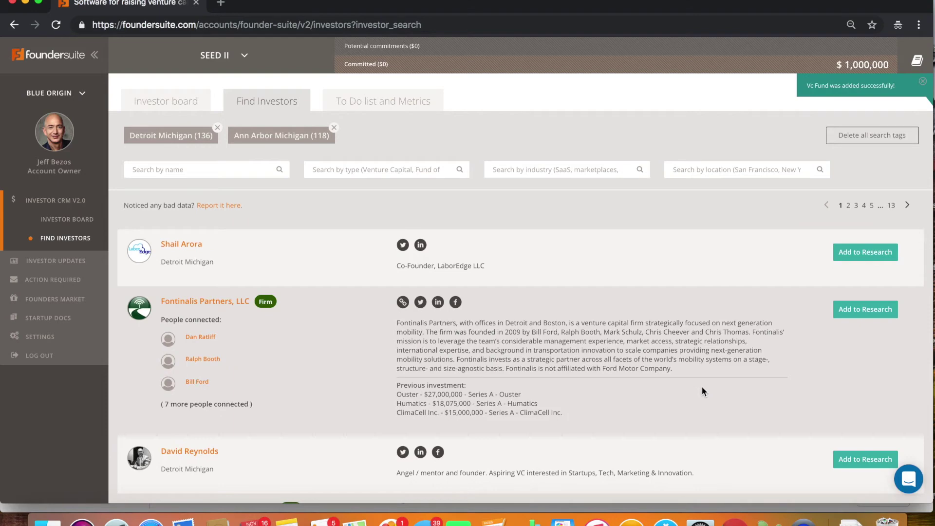
{"action": "left_click", "coordinate": [867, 141]}
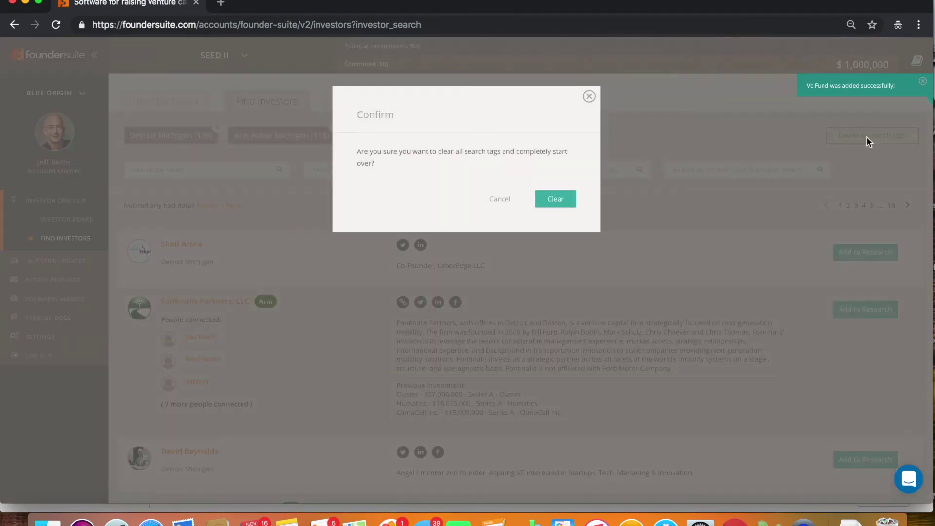
{"action": "left_click", "coordinate": [558, 200]}
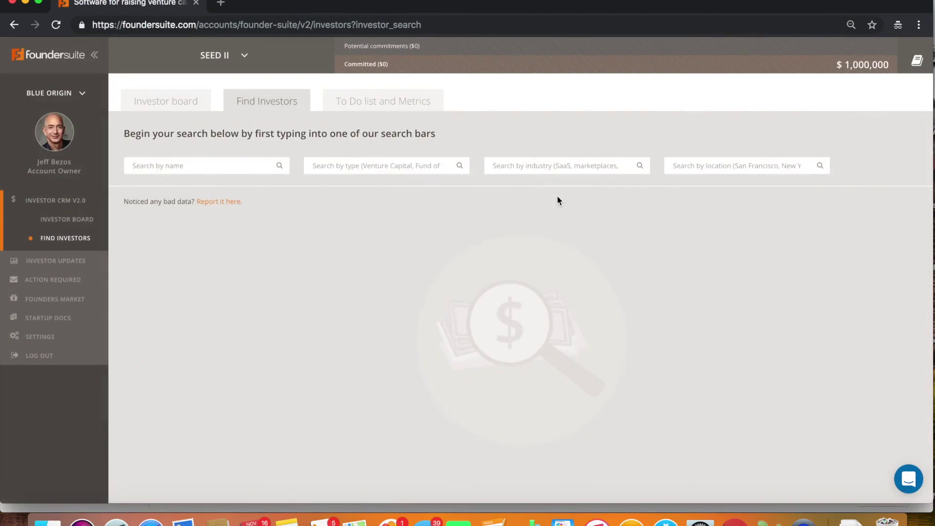